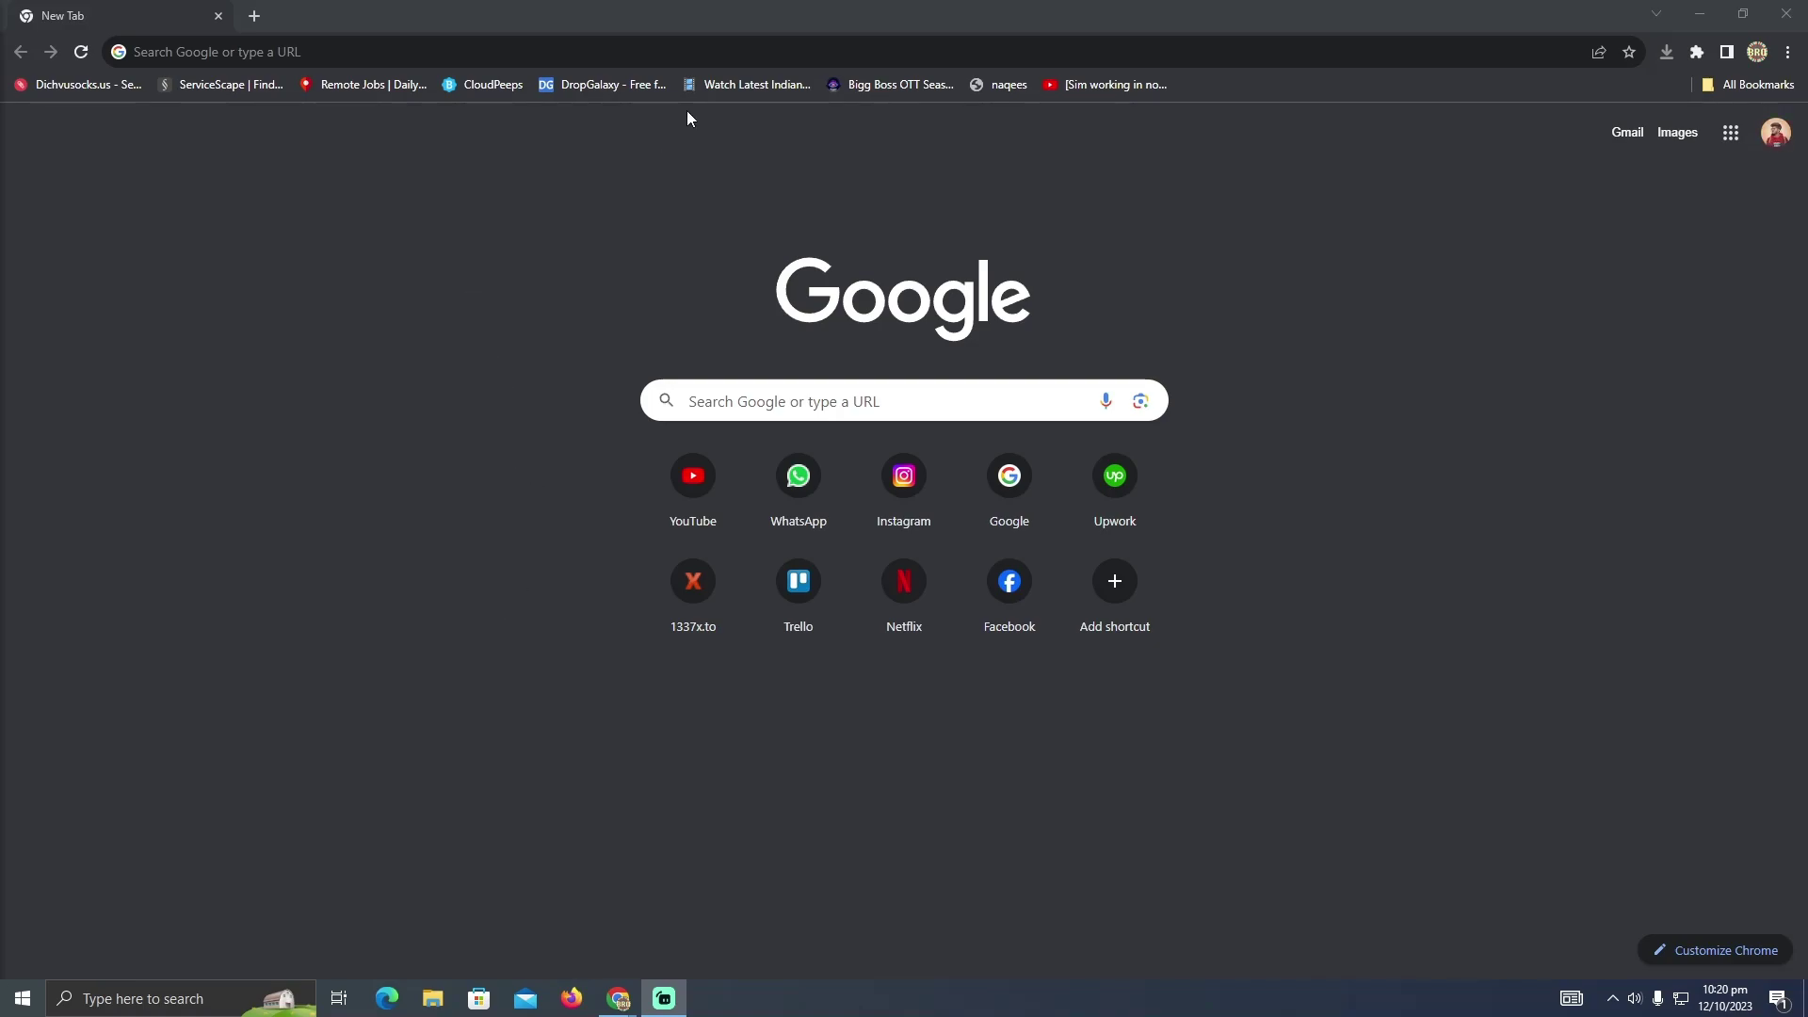
Run a Google search for "shopify" from the new-tab Google shortcut.
click(1009, 475)
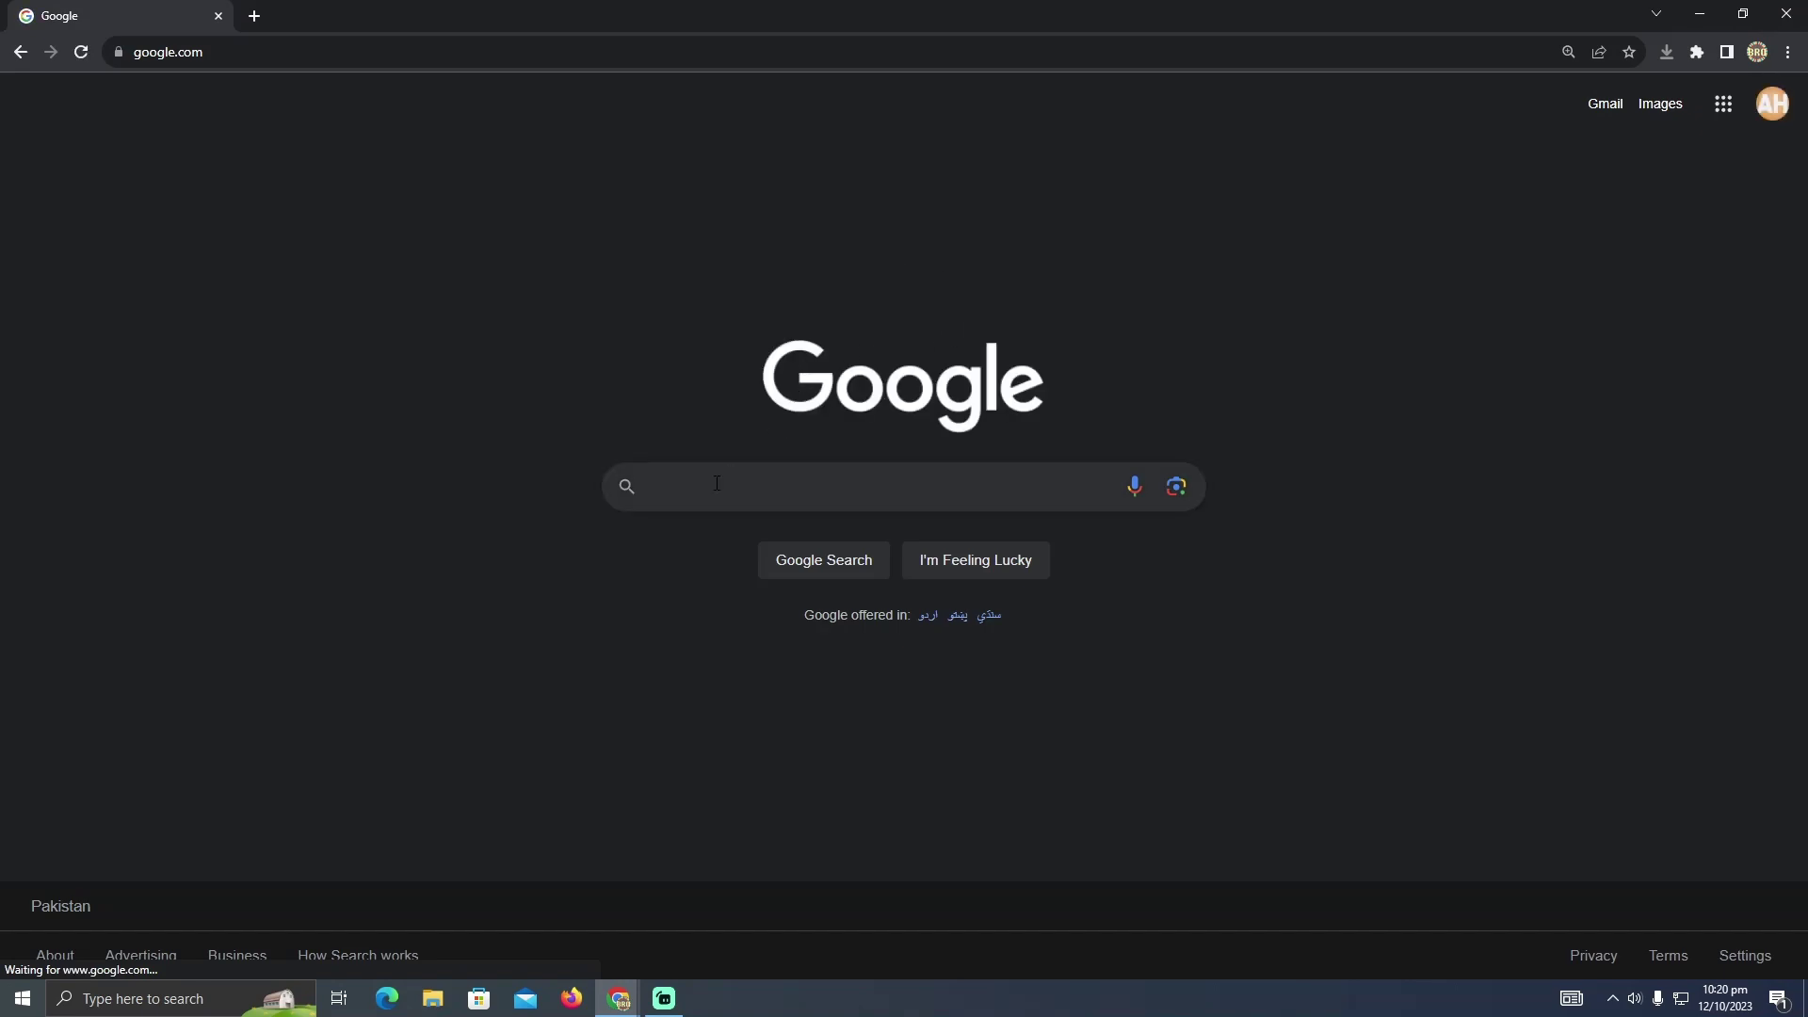
click(717, 484)
text(shopify)
key(Return)
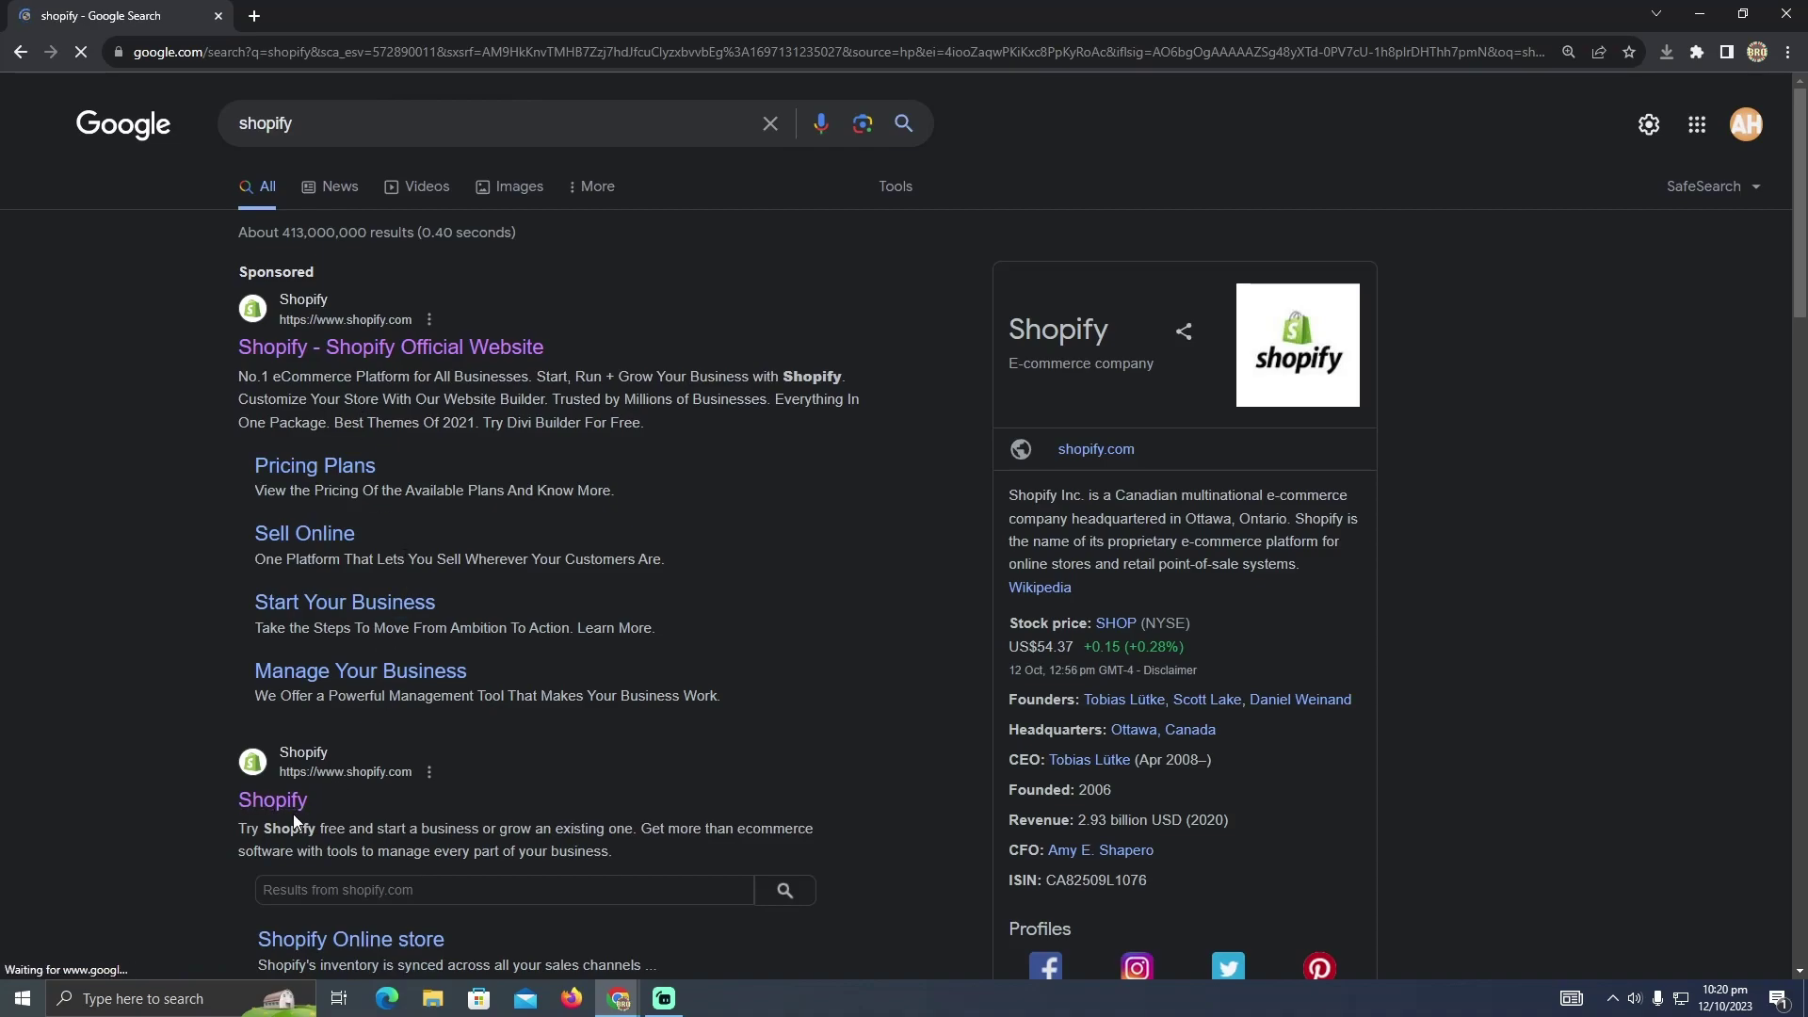
Go to the official Shopify site from the results and log in to the store admin.
click(288, 804)
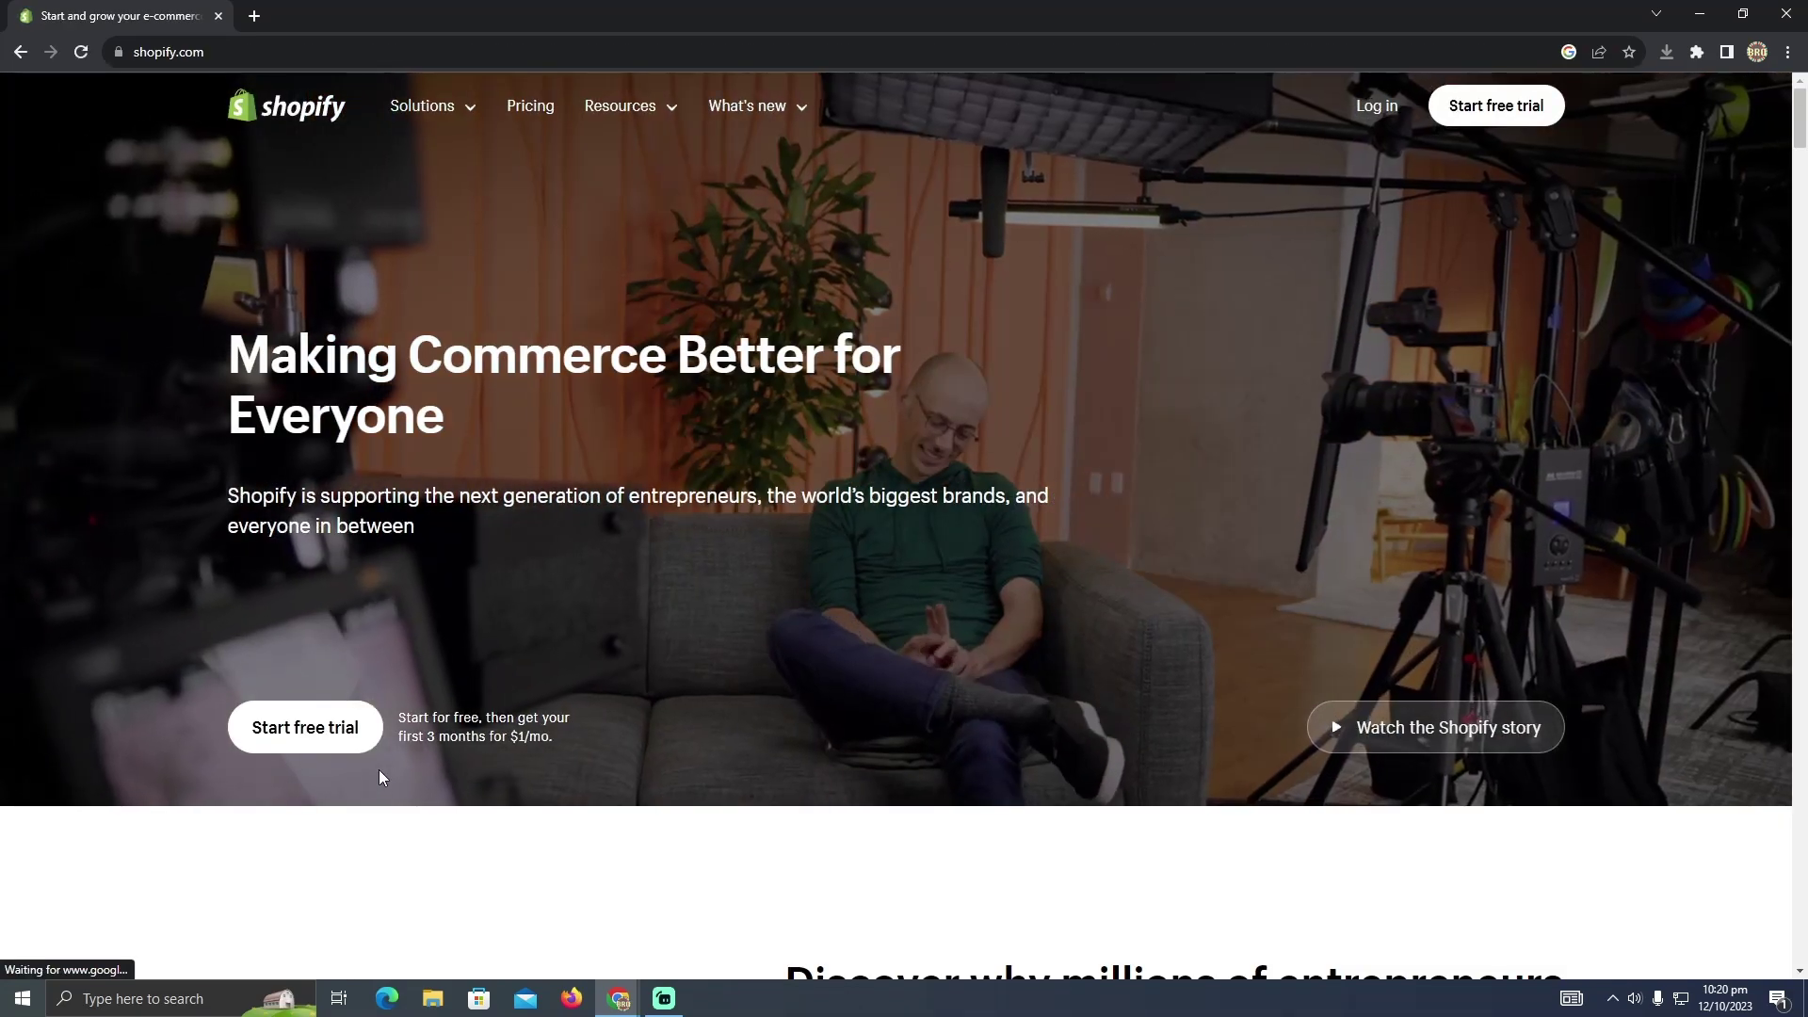
click(1379, 107)
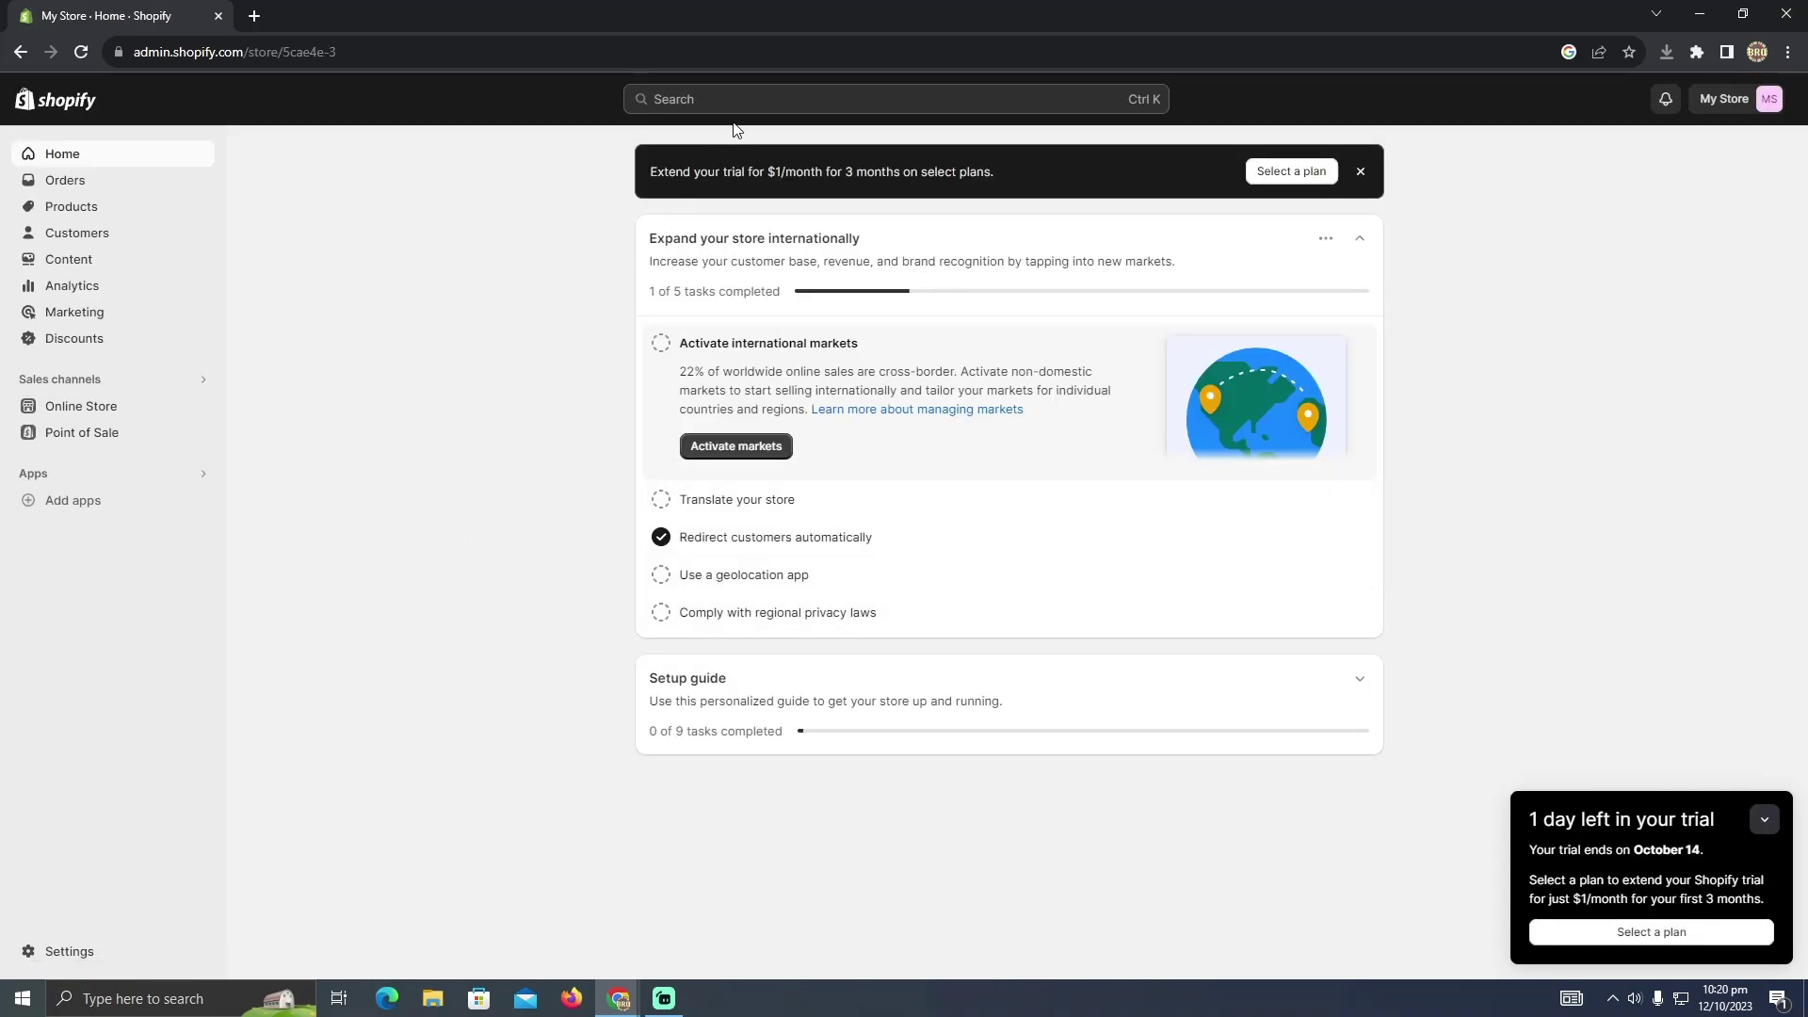
Find "payment" in the admin search and go to Additional payment methods settings.
click(775, 99)
click(720, 194)
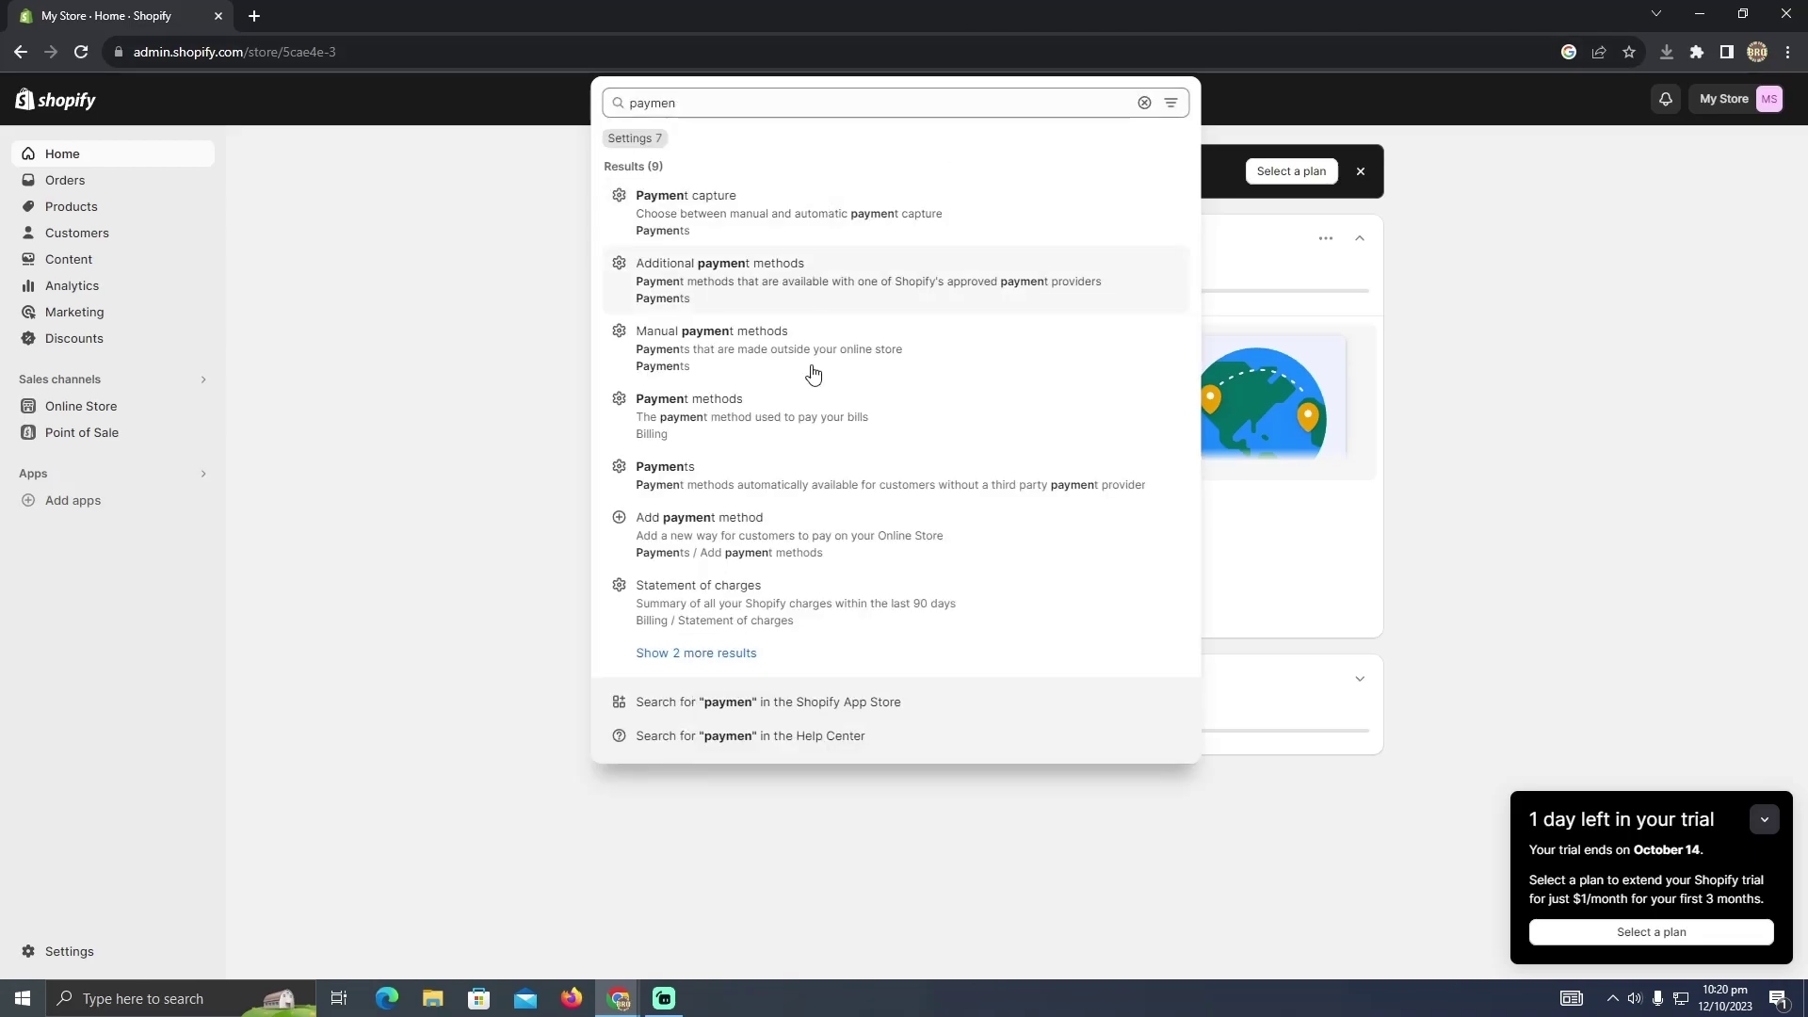
click(688, 276)
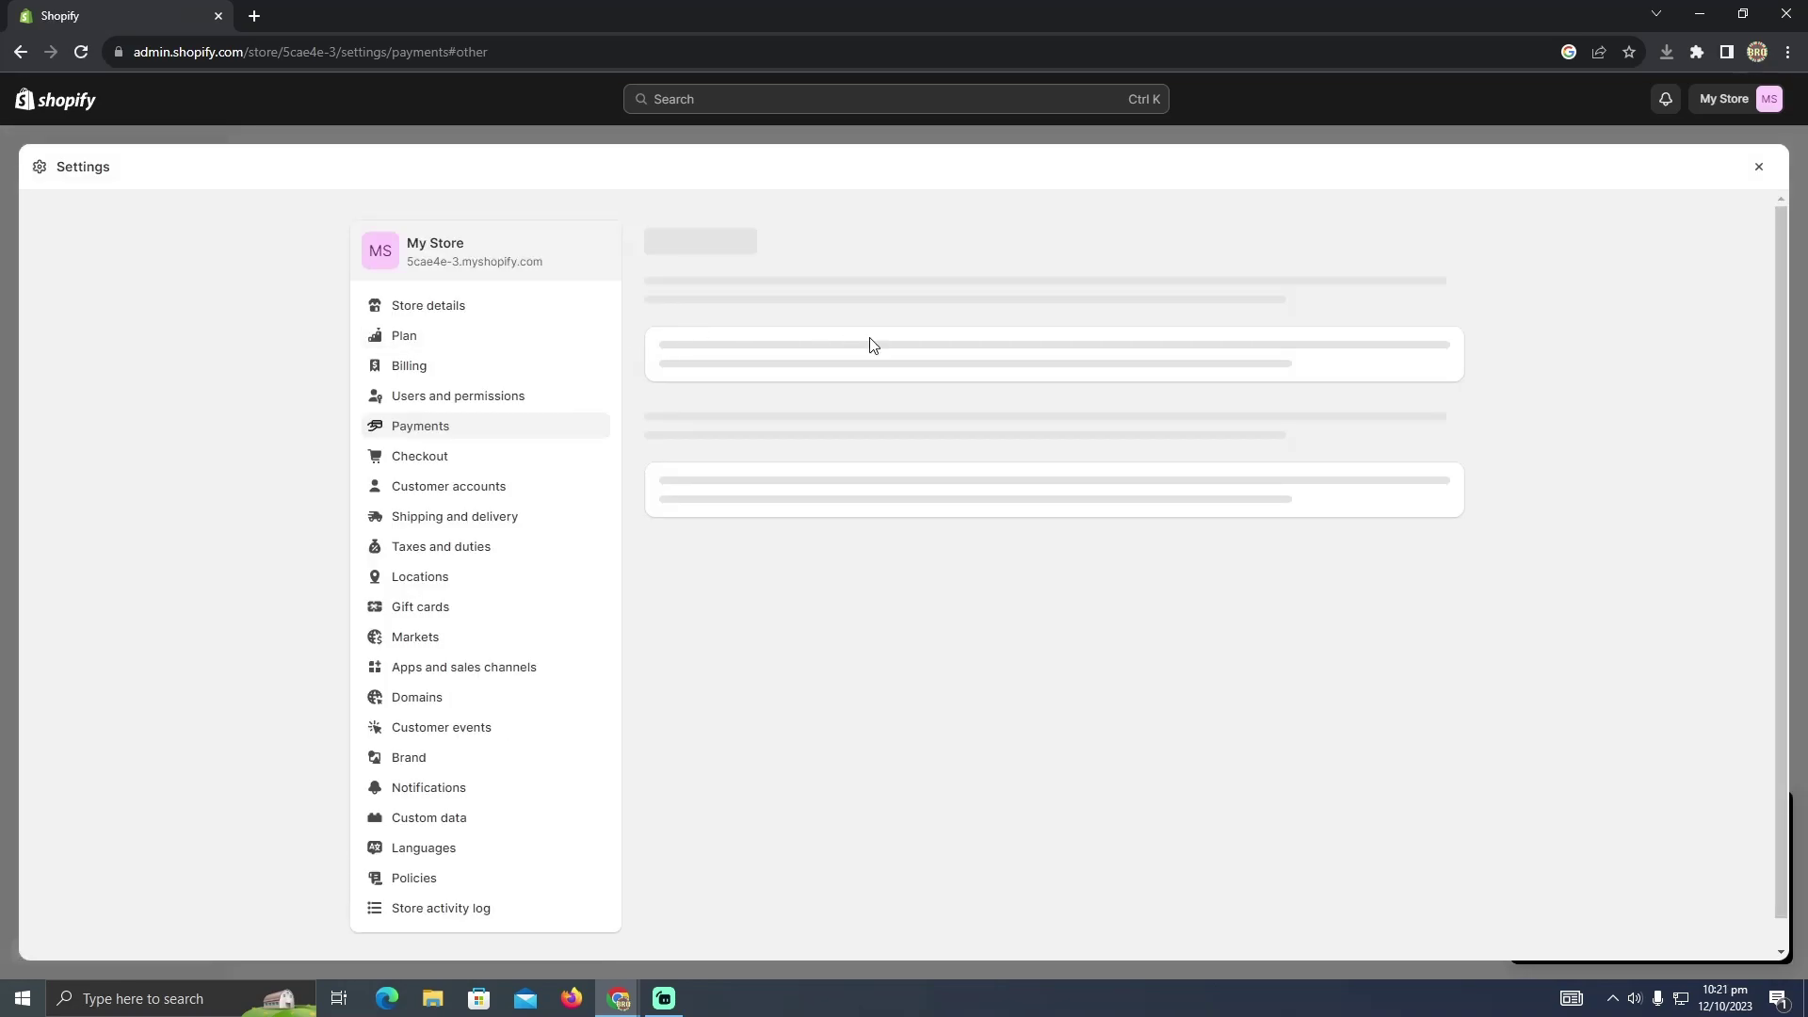
scroll(907, 466, down, 2)
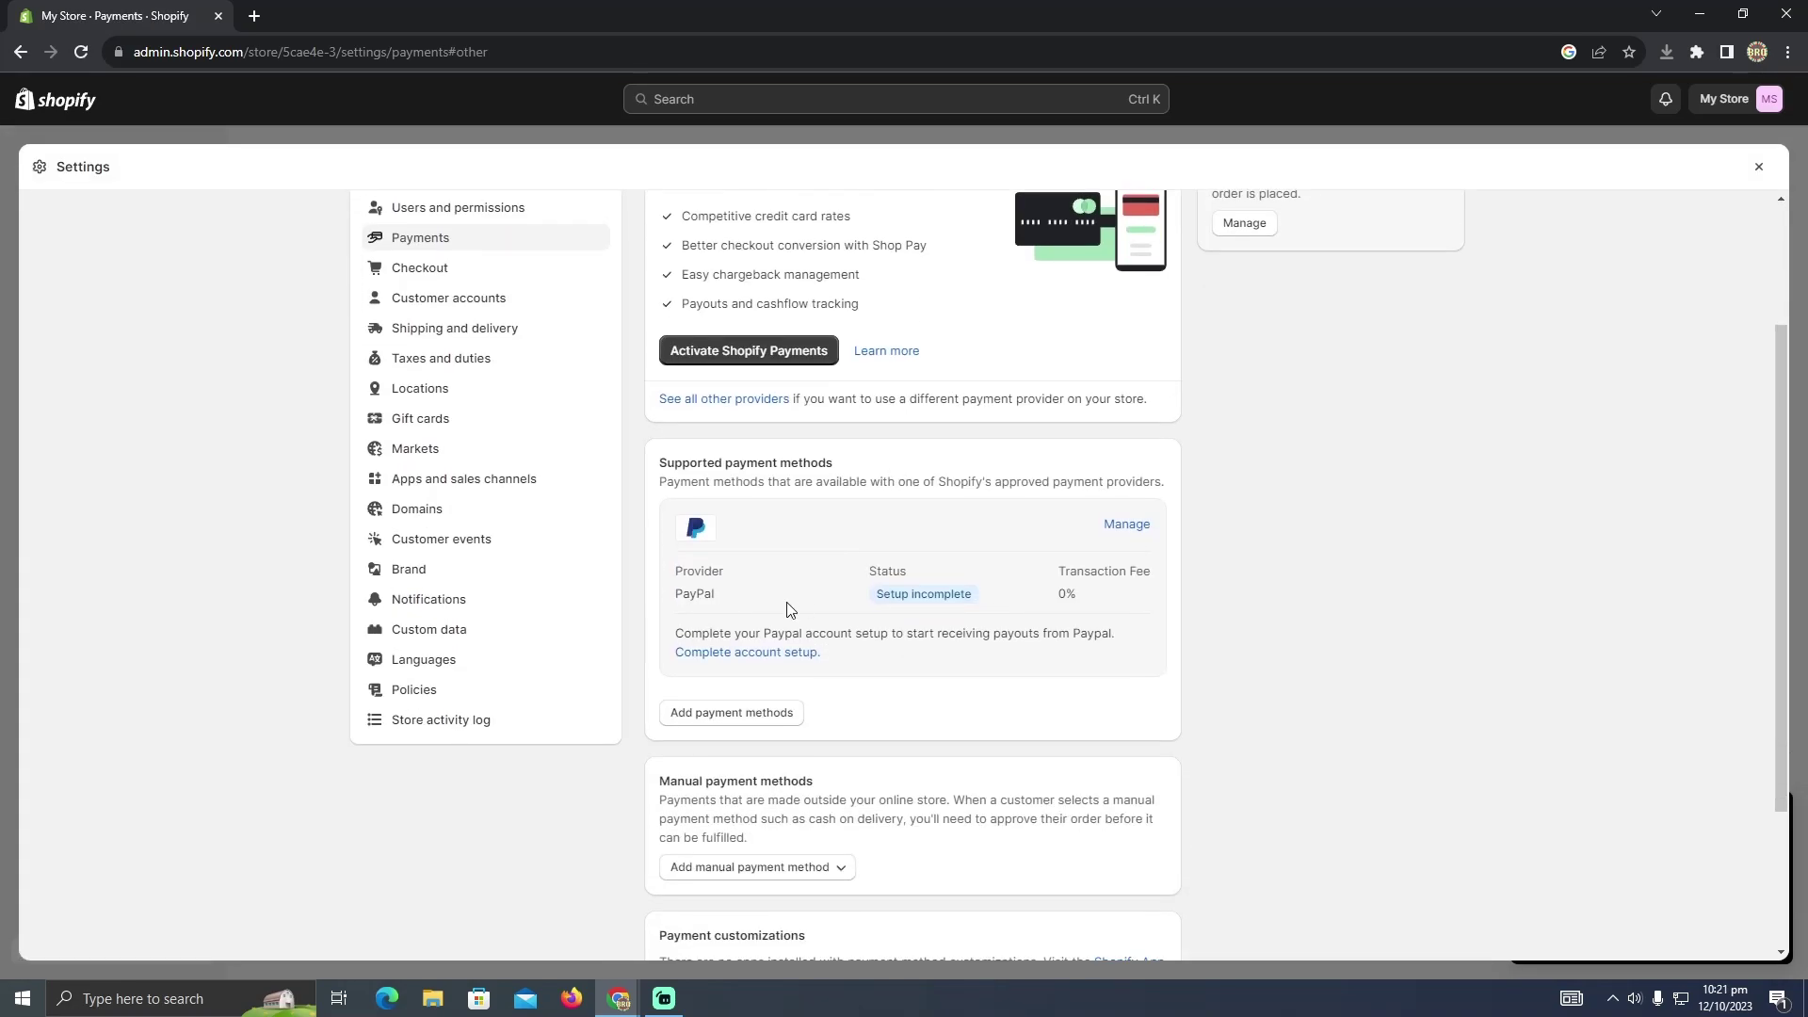
scroll(787, 602, down, 1)
Under Add payment methods, search providers for "payo" and select Payoneer Checkout.
click(747, 623)
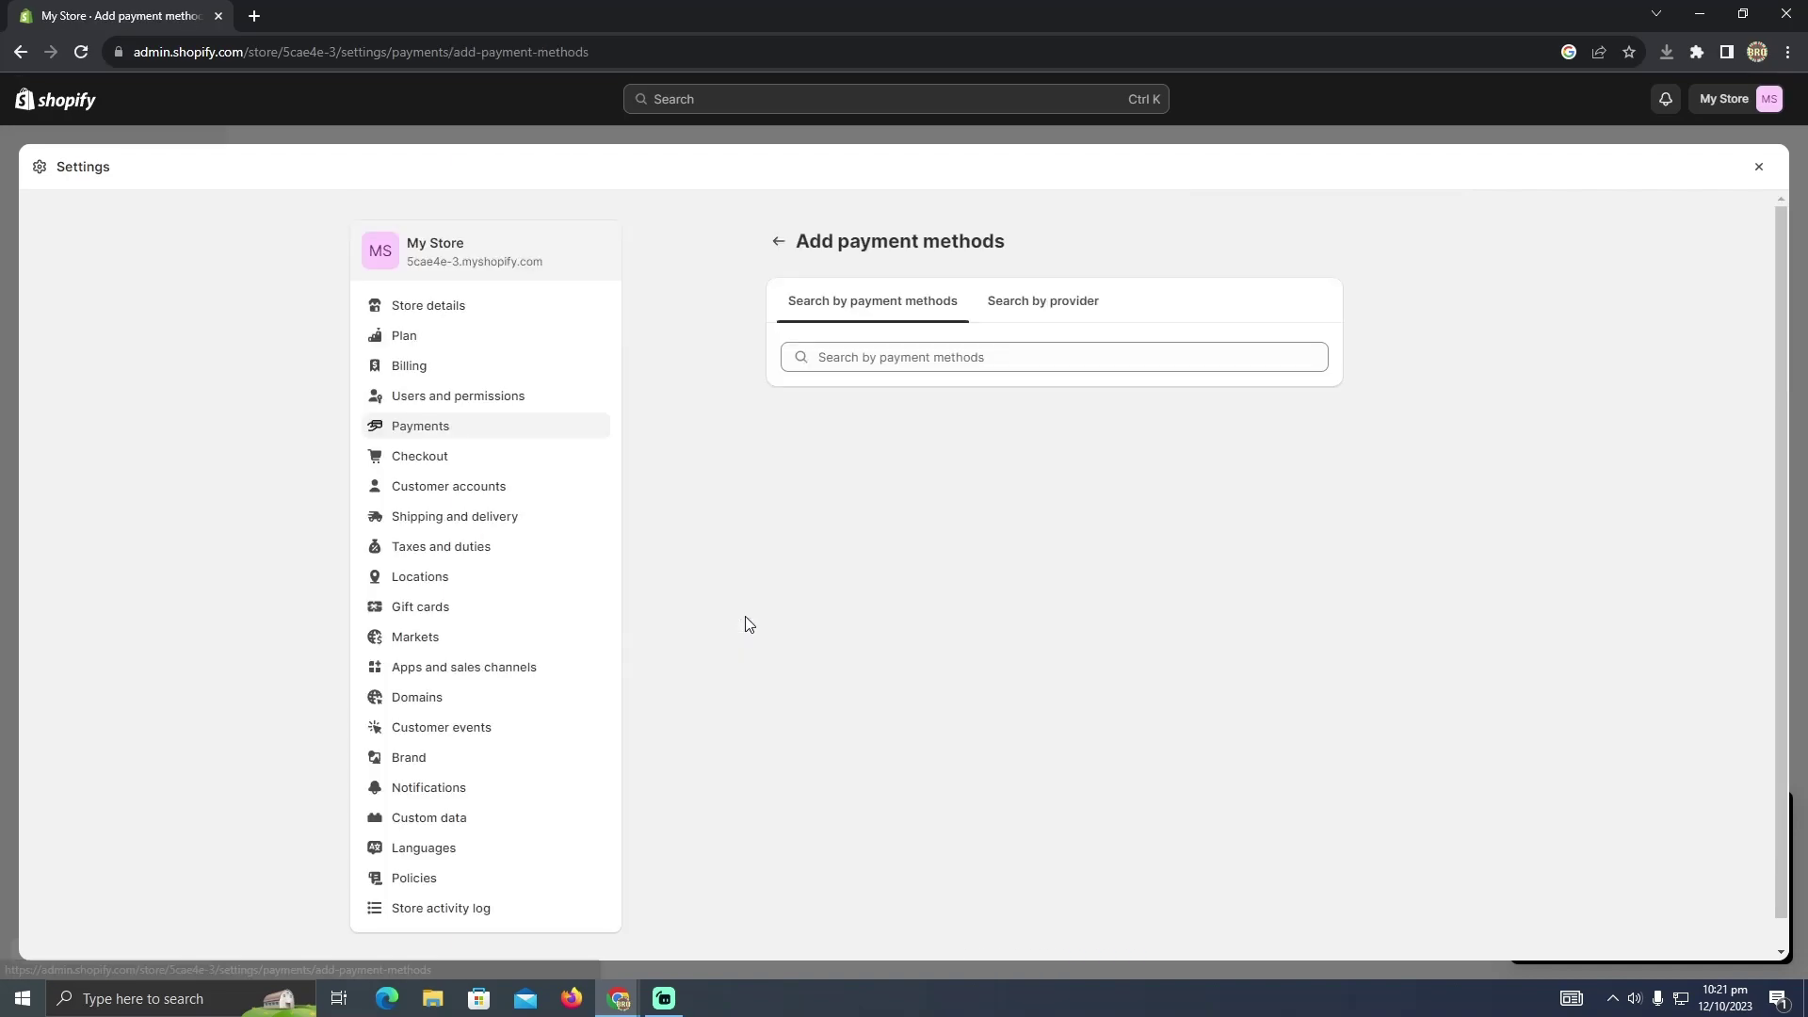
click(1060, 312)
click(935, 358)
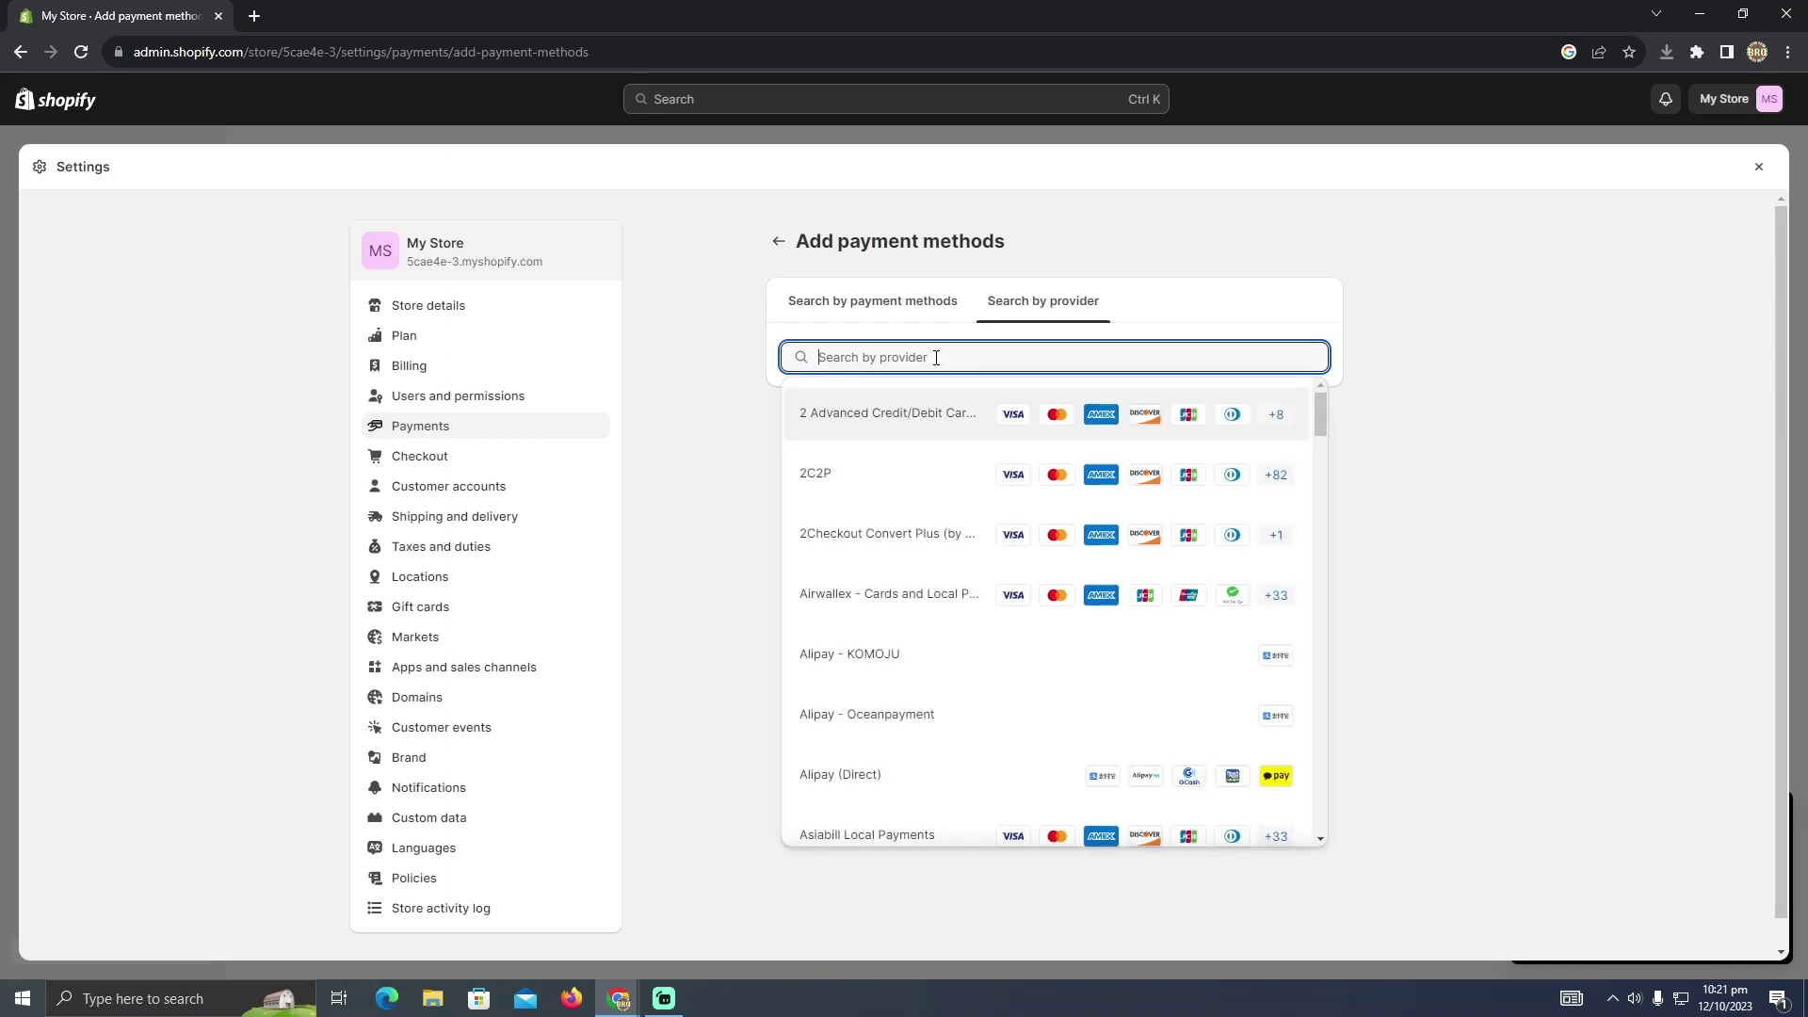
text(pay)
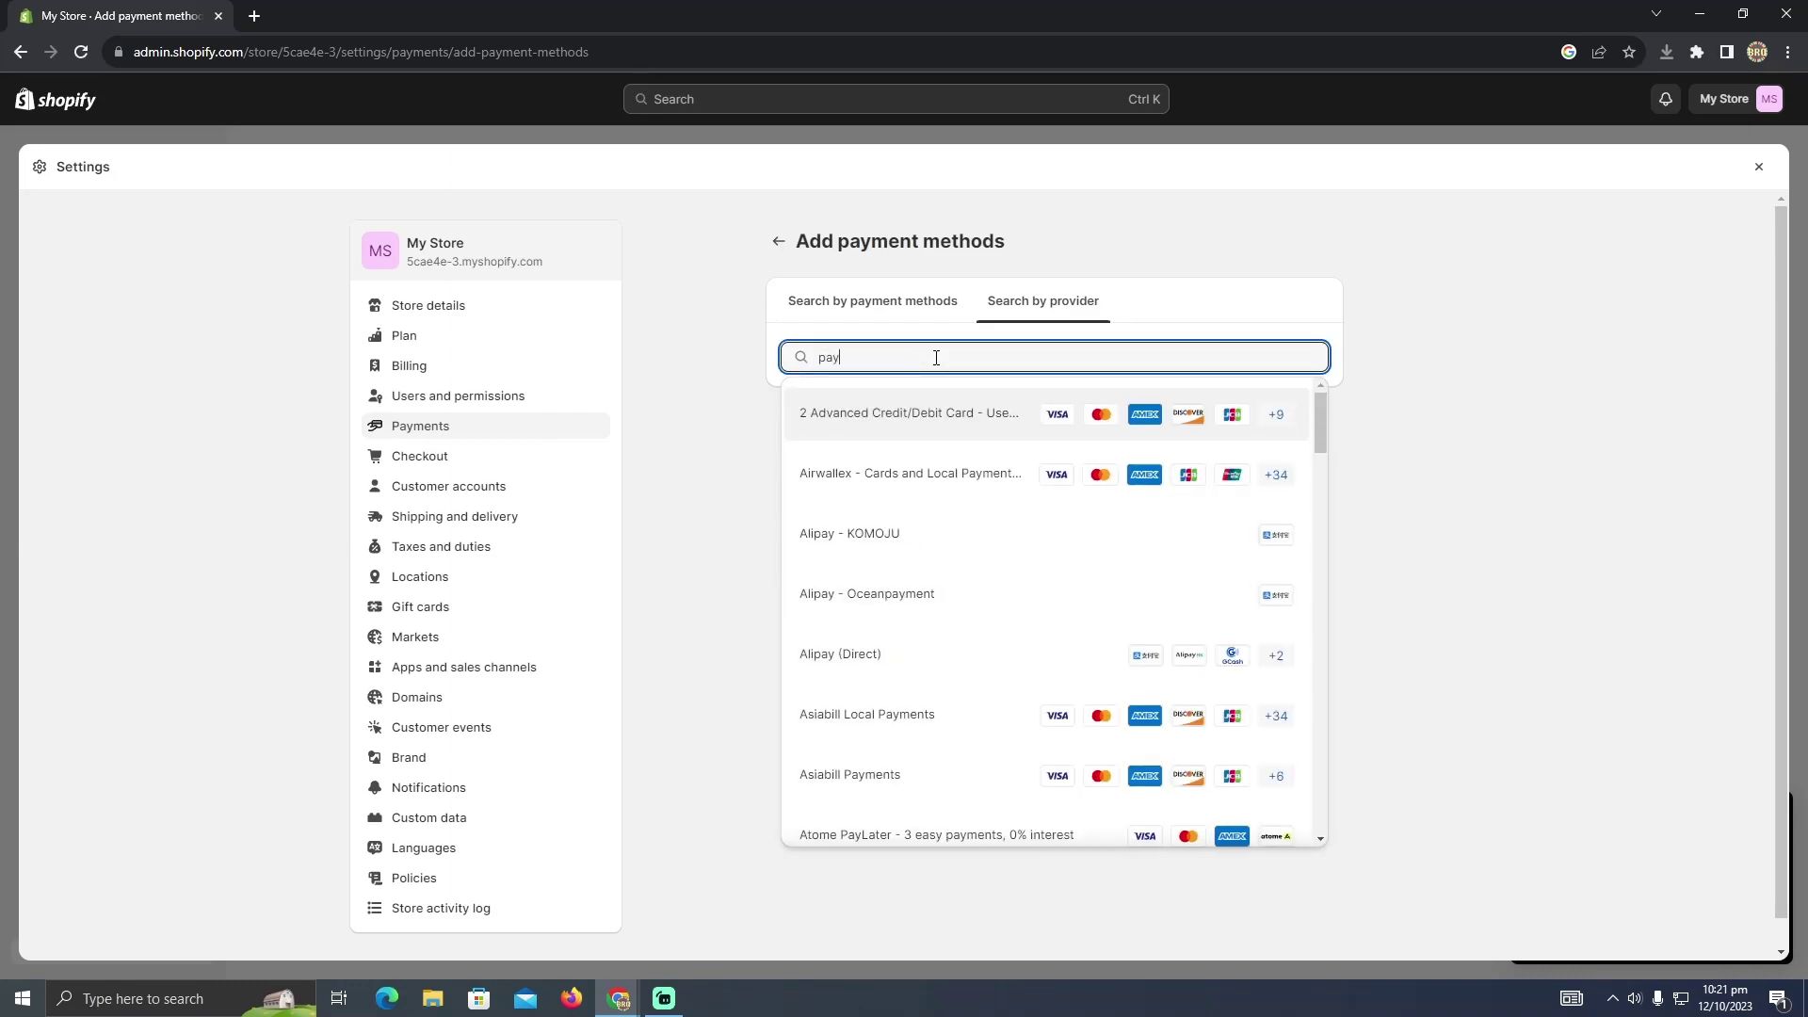
text(Payoneer Checkout)
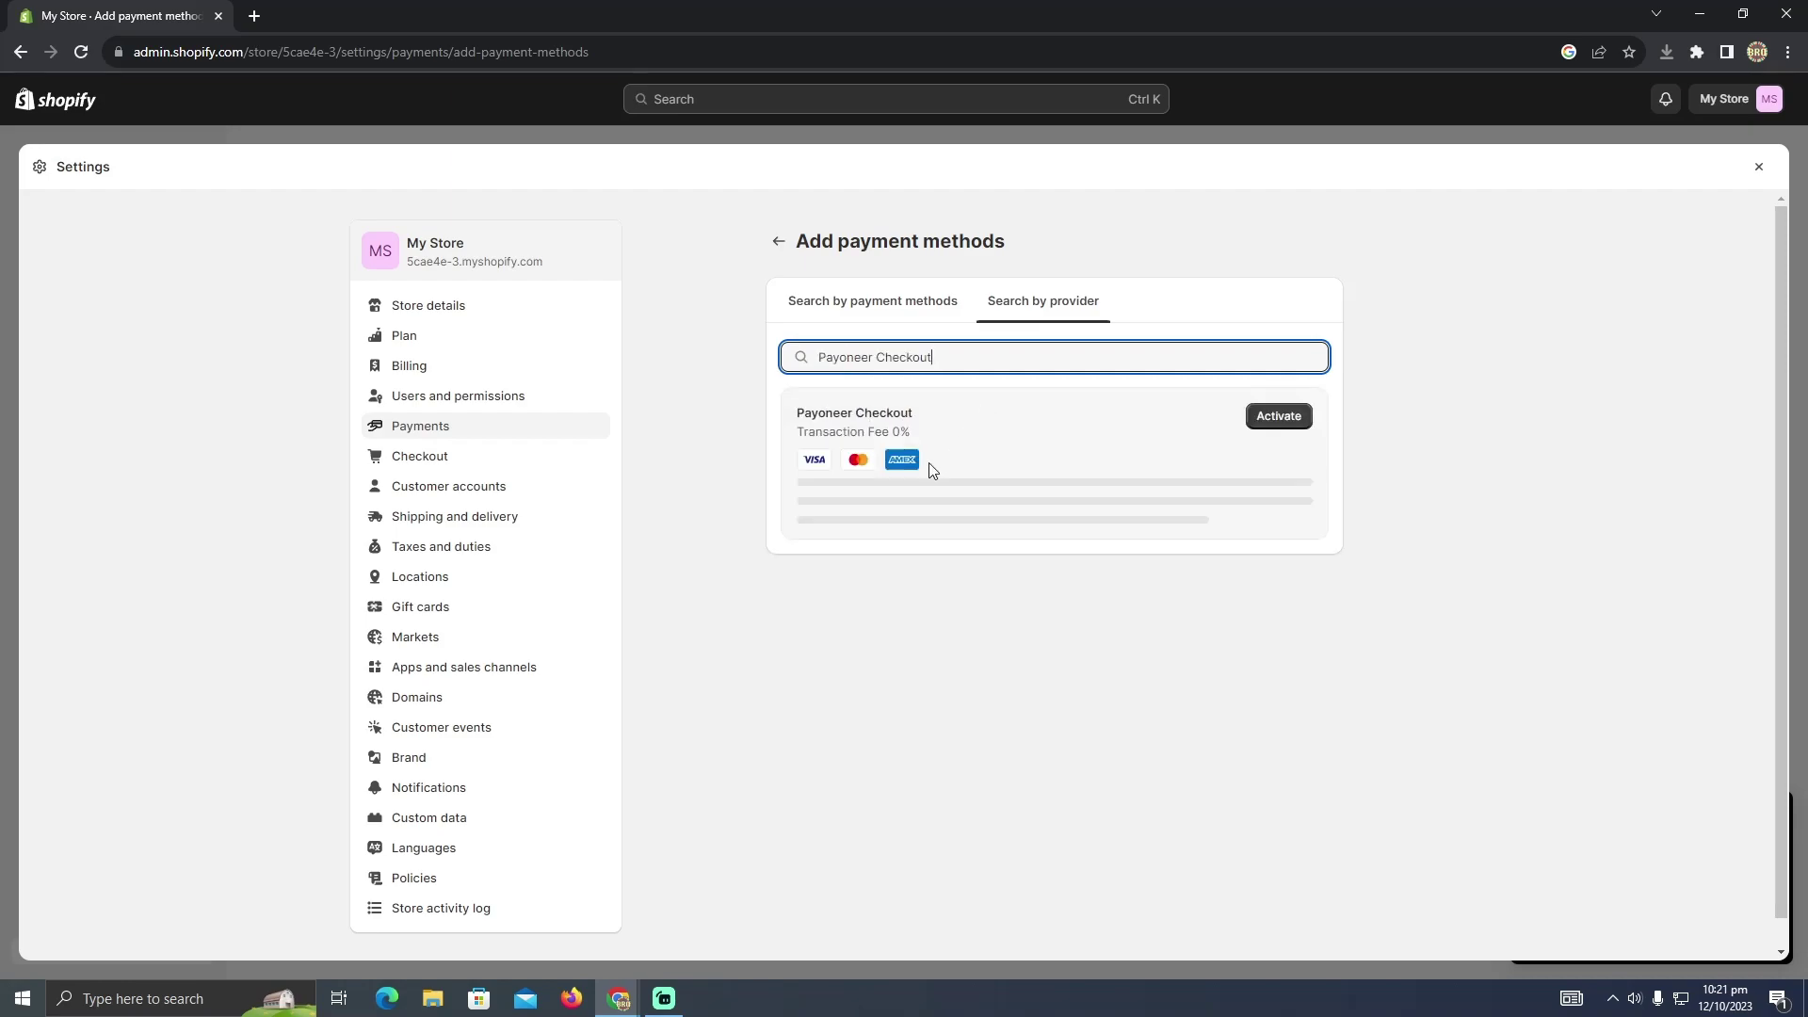
click(977, 412)
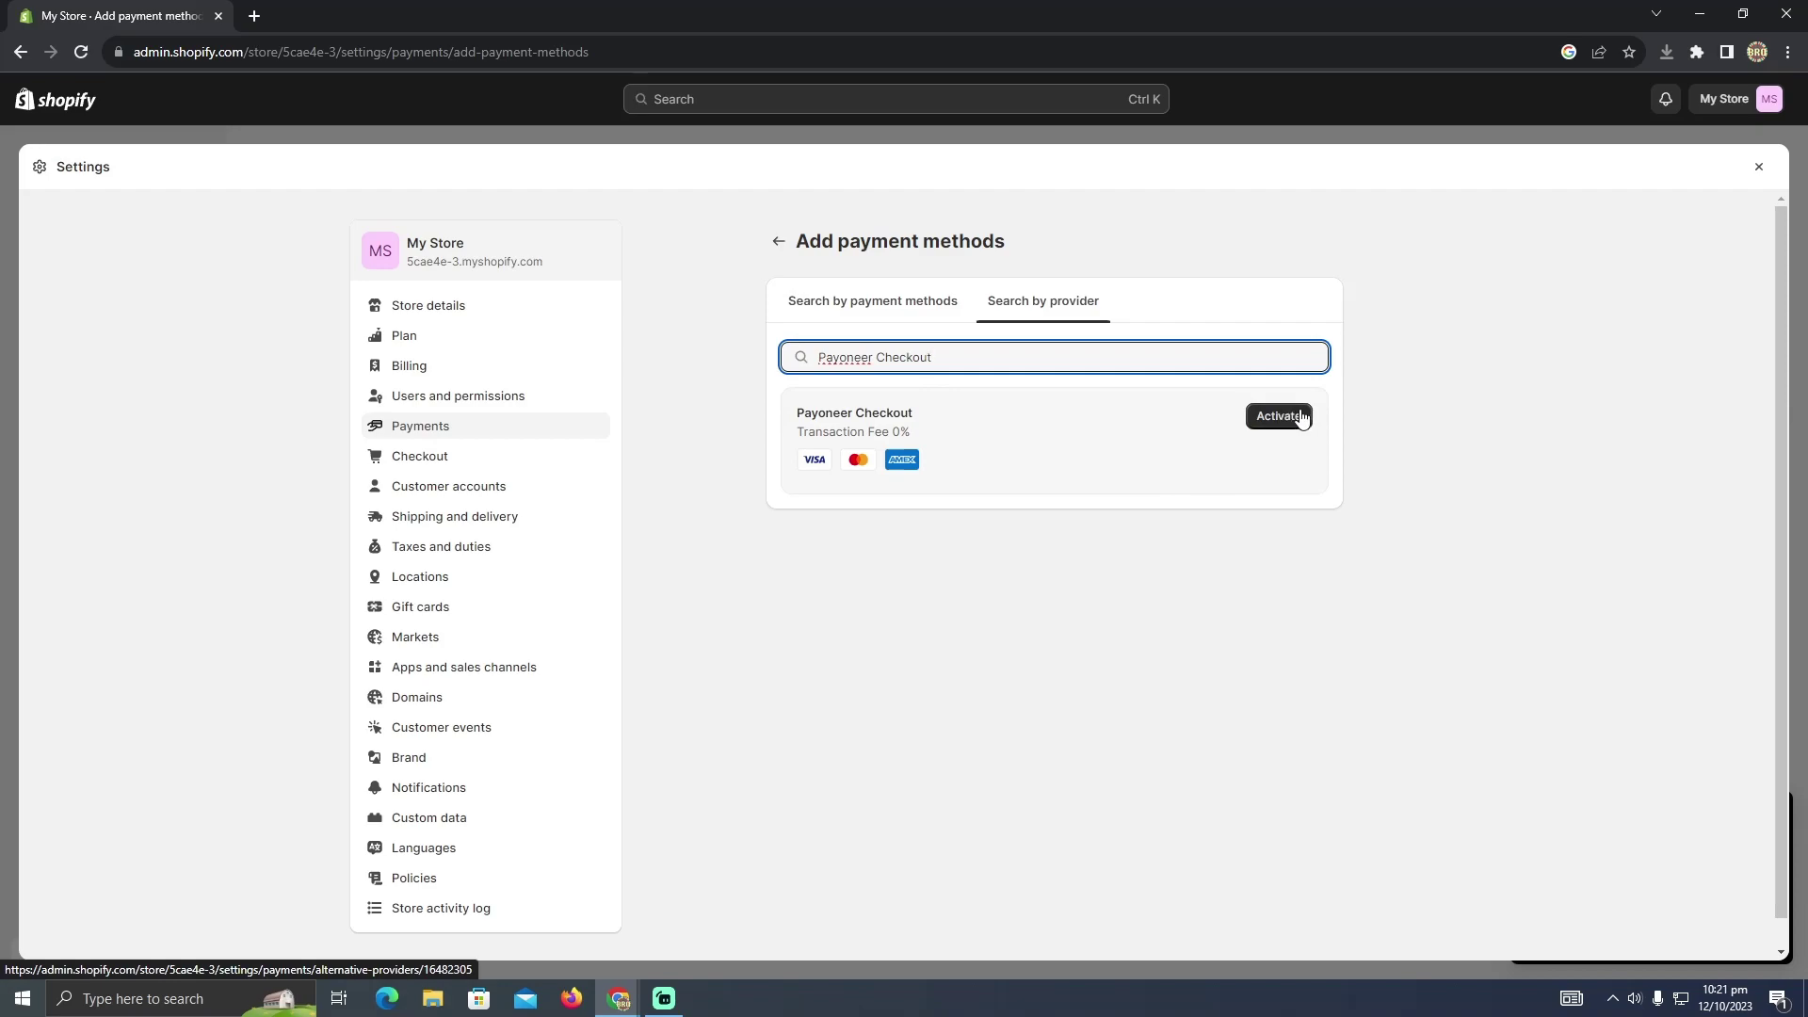